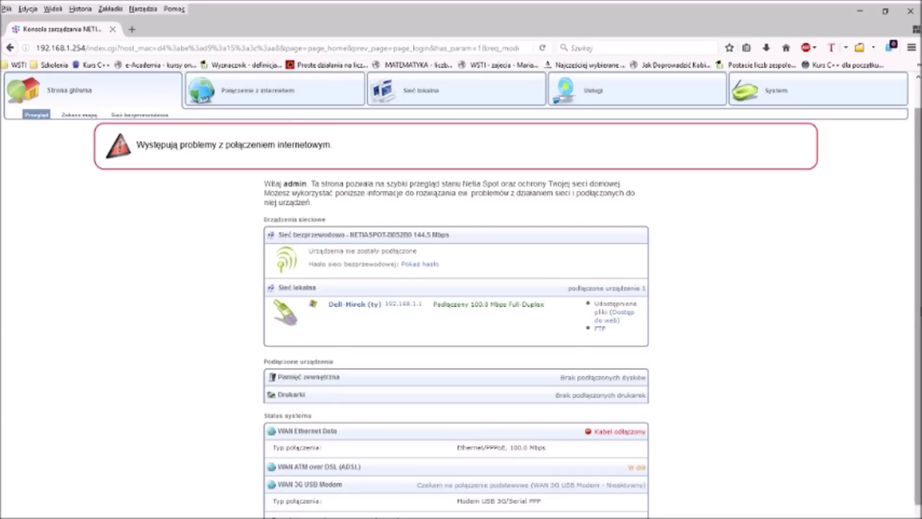
- Examine the home page's network and system status, and the overview of the WAN Internet connections
drag(916, 309, 916, 391)
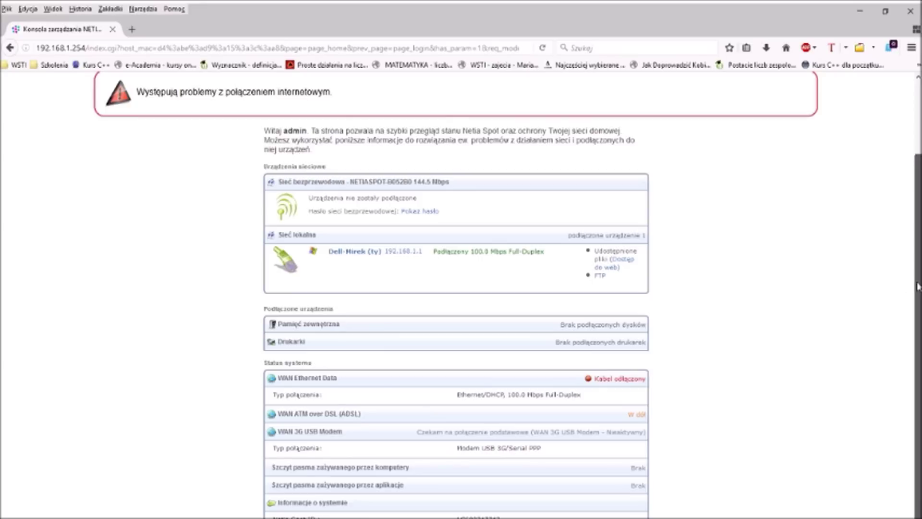
drag(911, 286, 913, 175)
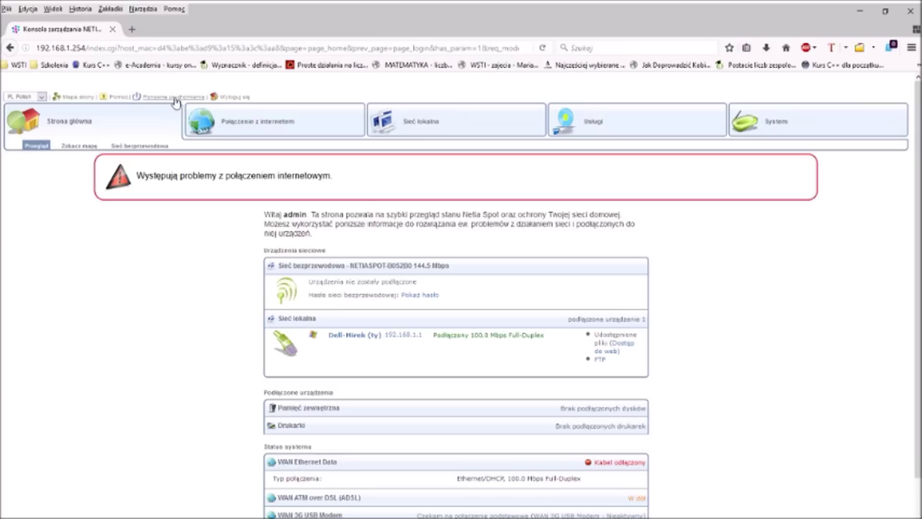
click(220, 119)
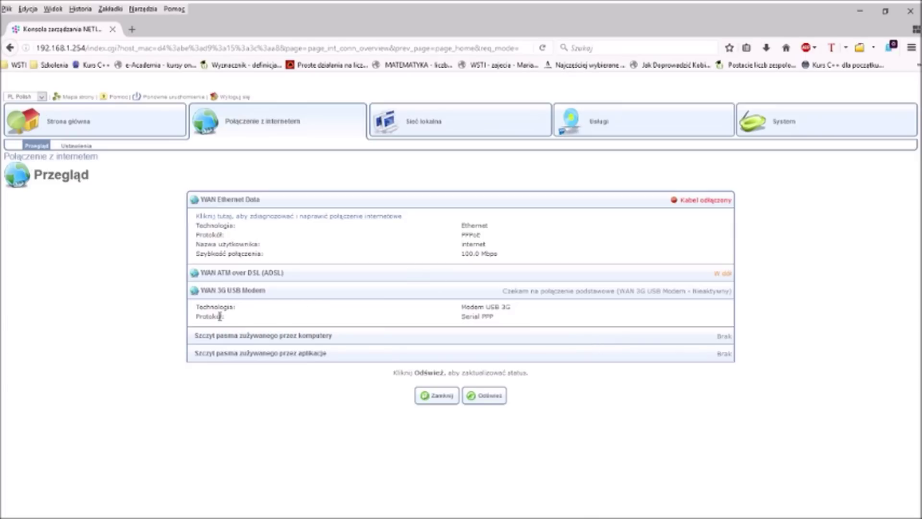
triple_click(236, 271)
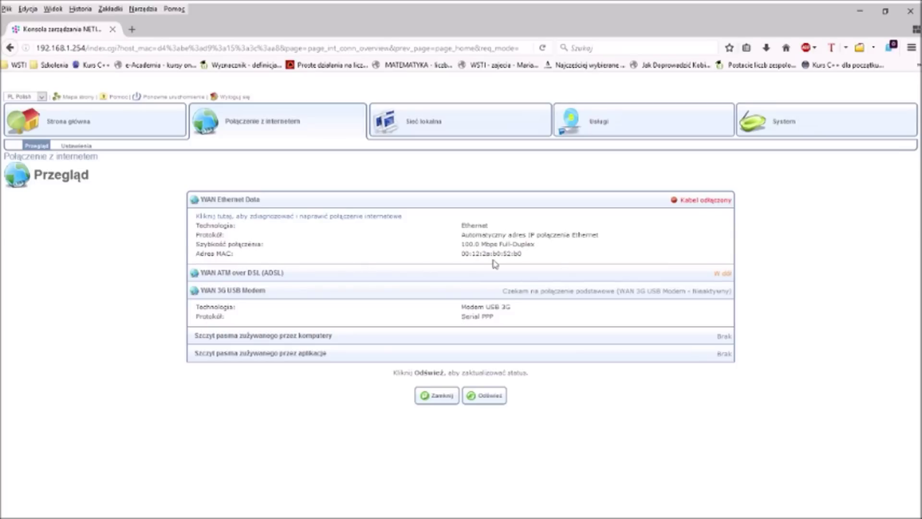
- In the Internet connection settings, switch the DSL-to-Ethernet adaptation mode to Bridge and restore it to Router
click(83, 153)
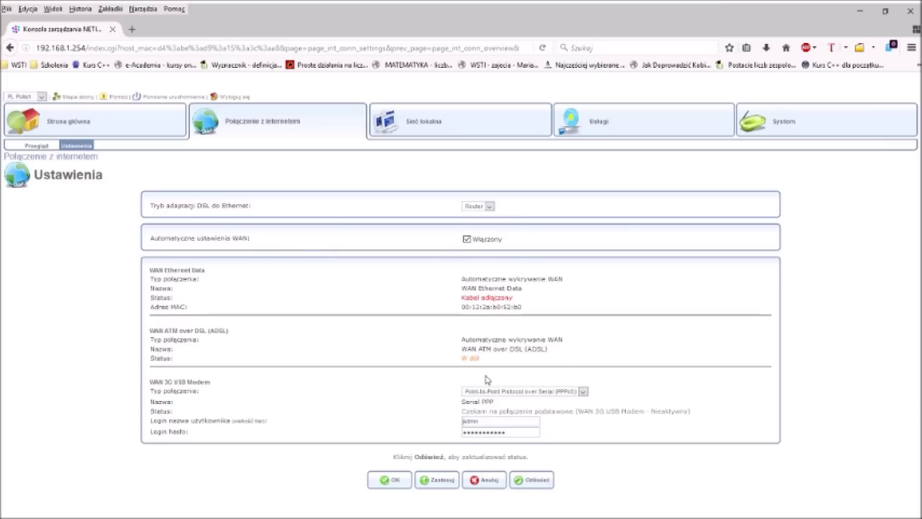
drag(493, 421, 256, 437)
click(489, 207)
key(Down)
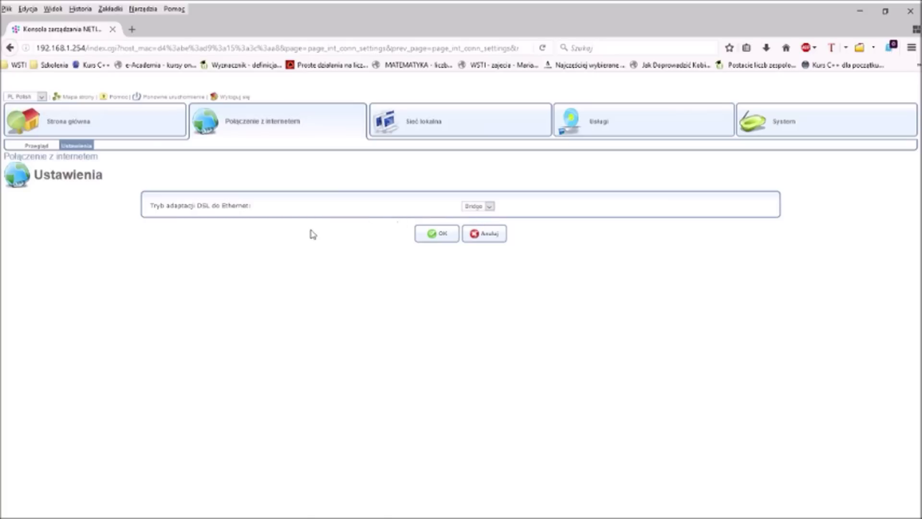
click(490, 208)
click(479, 216)
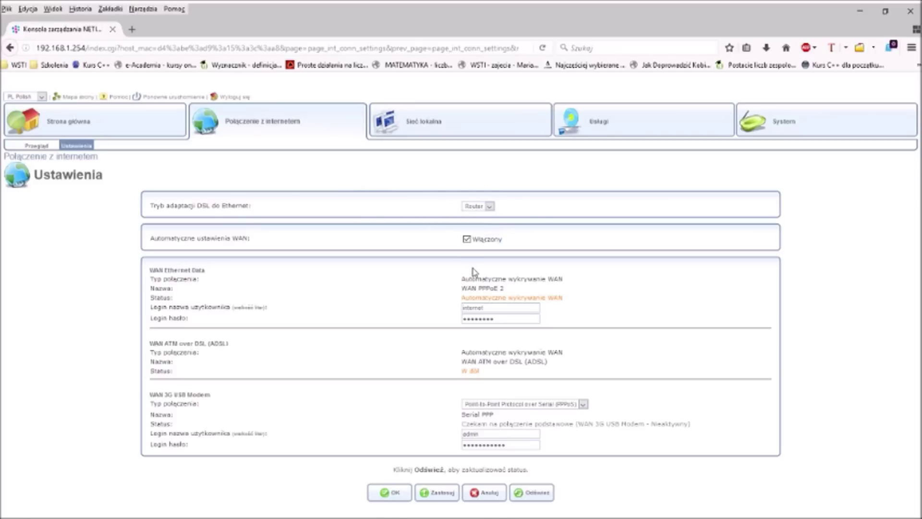
- Examine the local network overview and device list, and open the wireless network settings
click(410, 123)
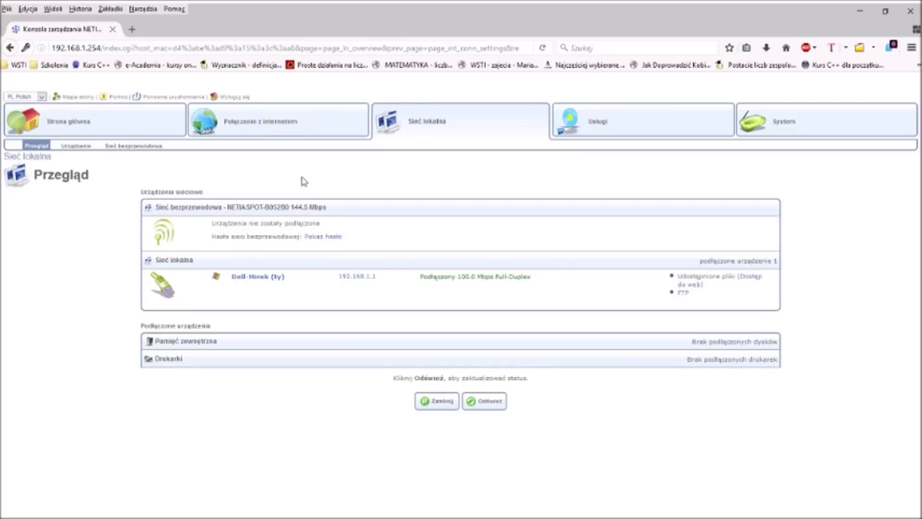
click(243, 336)
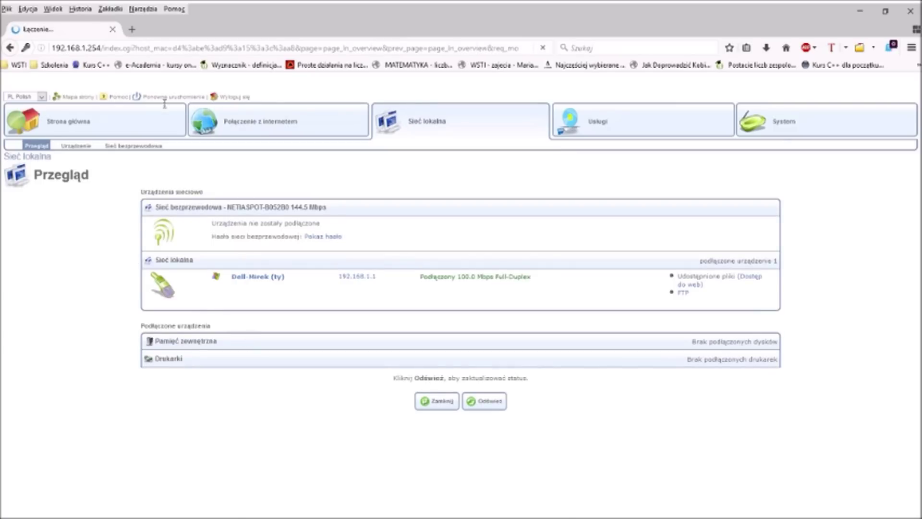
click(77, 146)
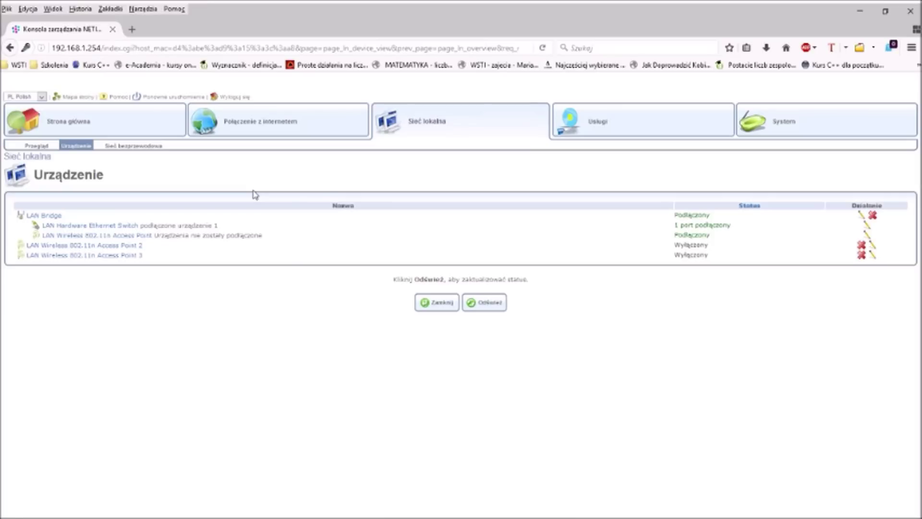
click(135, 150)
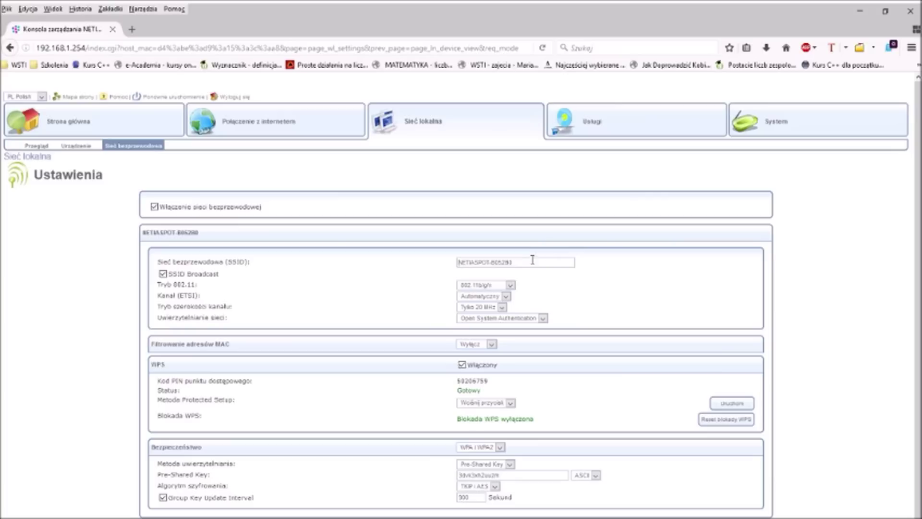
drag(529, 261, 371, 281)
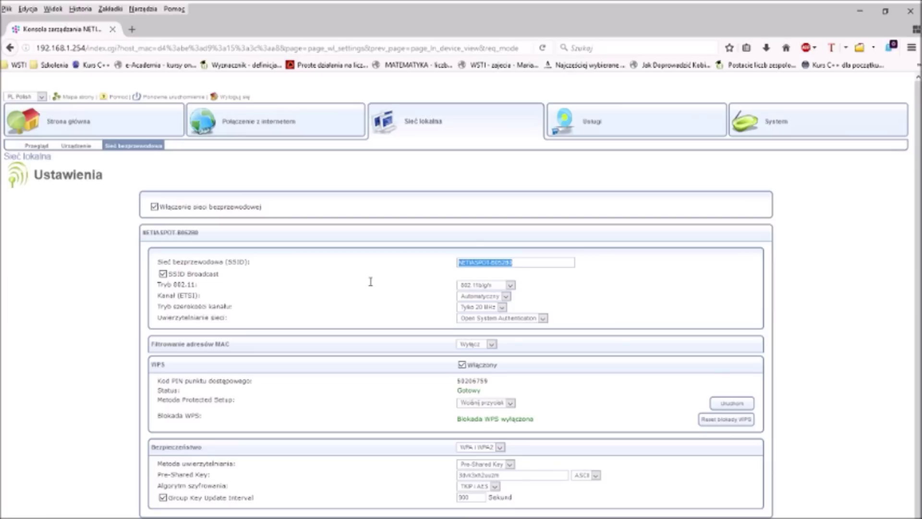
text(foru)
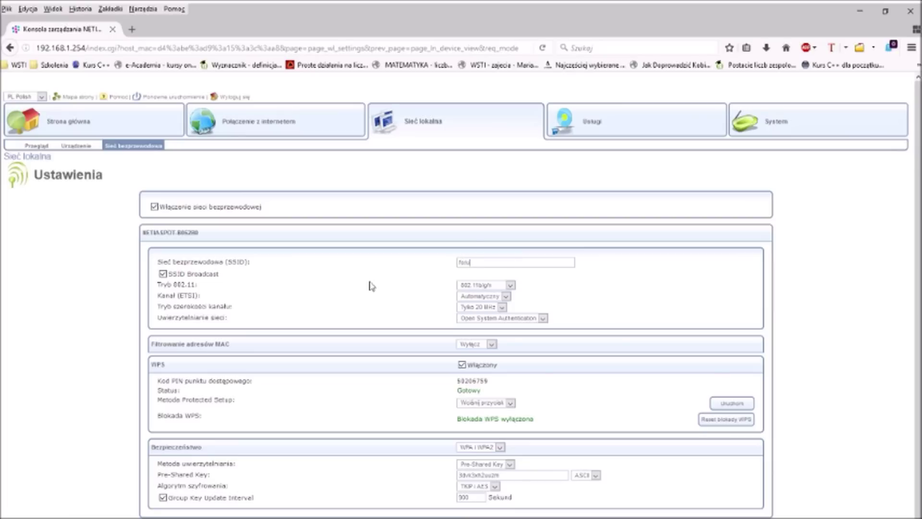
text(mwsieedz)
text( pl)
key(Return)
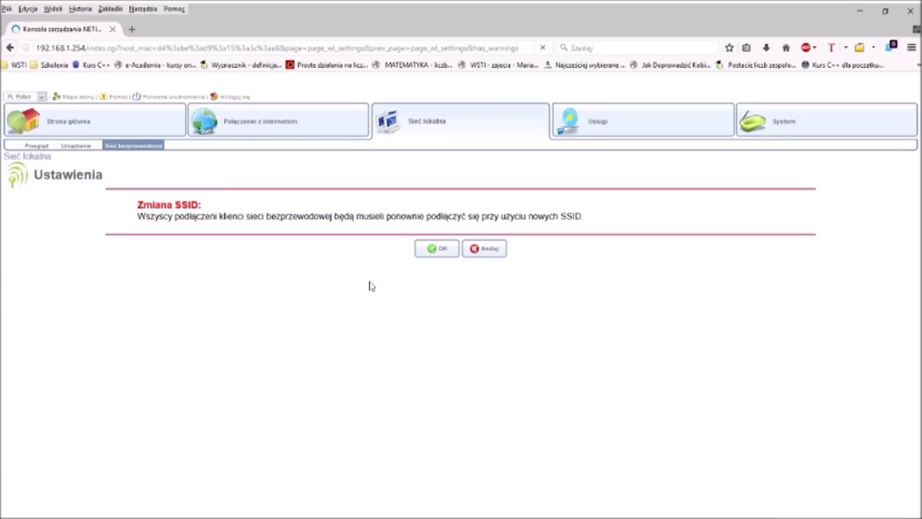
click(488, 249)
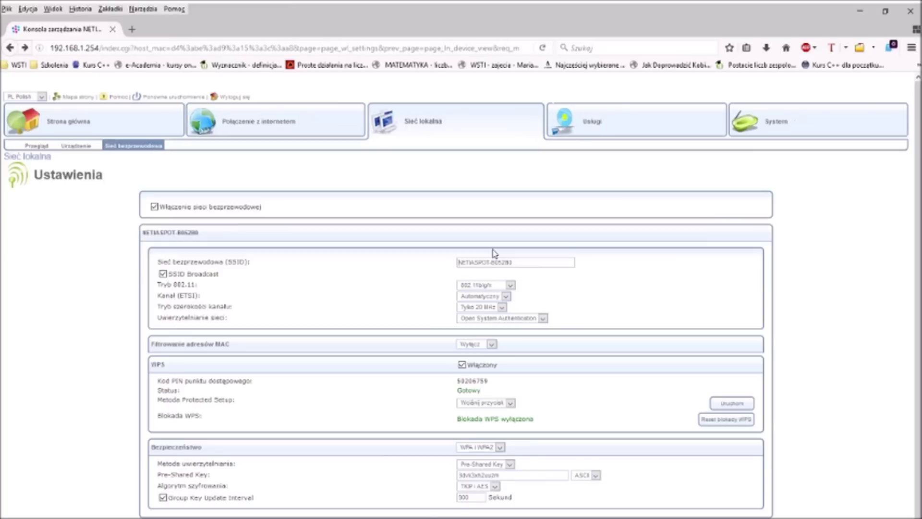
- Enter forum.wiedzy.pl as the wireless network name (SSID)
triple_click(488, 261)
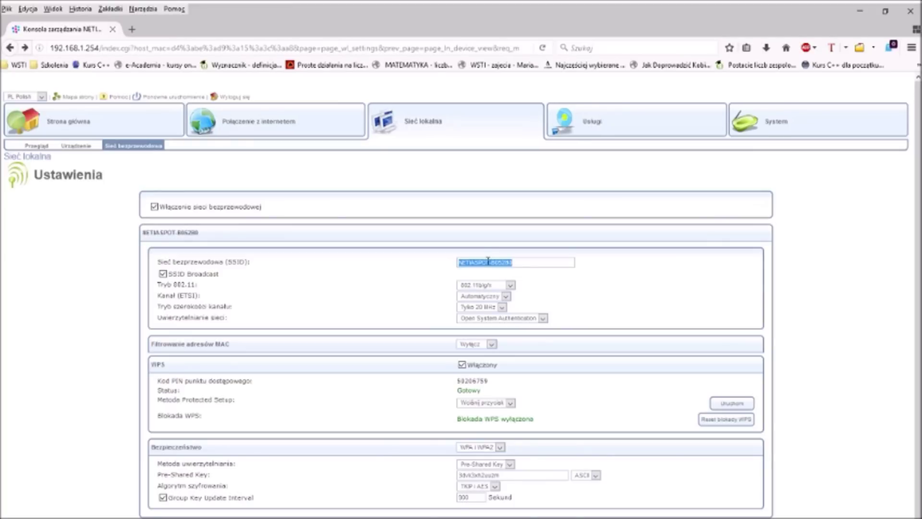
text(forum.wiedzy.pl)
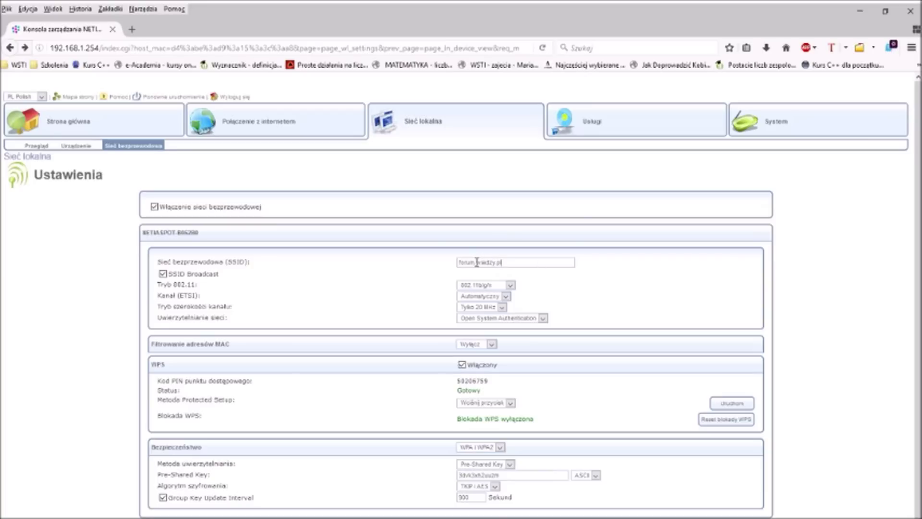
click(477, 262)
click(562, 292)
- Review the wireless security mode, authentication method and pre-shared key settings
click(500, 447)
click(509, 465)
drag(508, 478, 153, 477)
- Open the services overview and examine the multimedia sharing and dynamic DNS pages
click(614, 123)
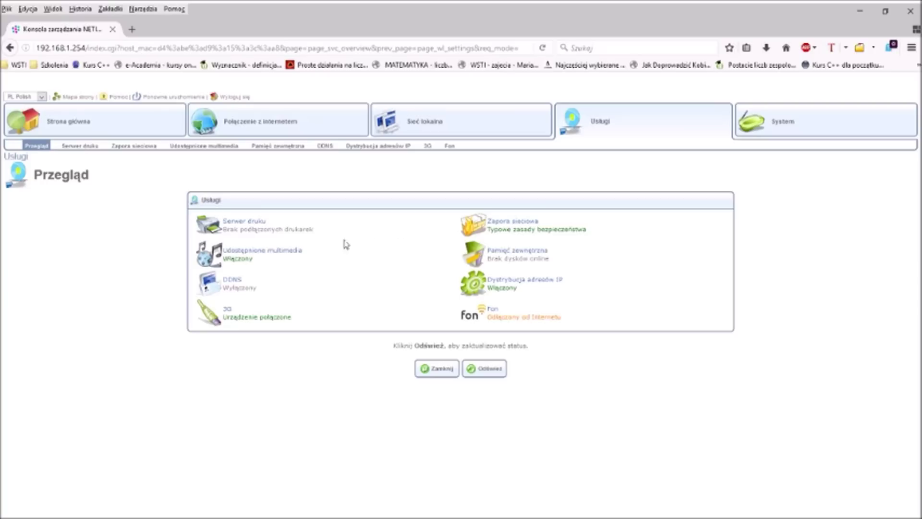
click(258, 256)
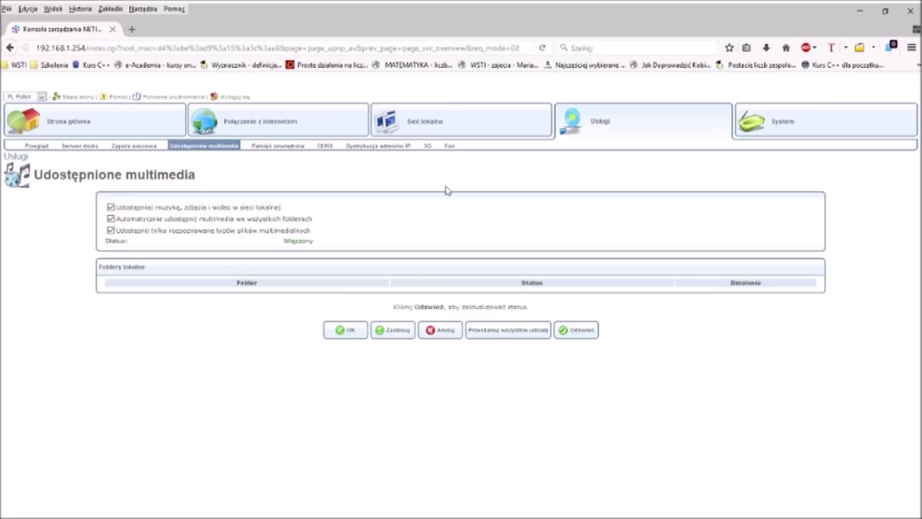
click(594, 335)
click(39, 147)
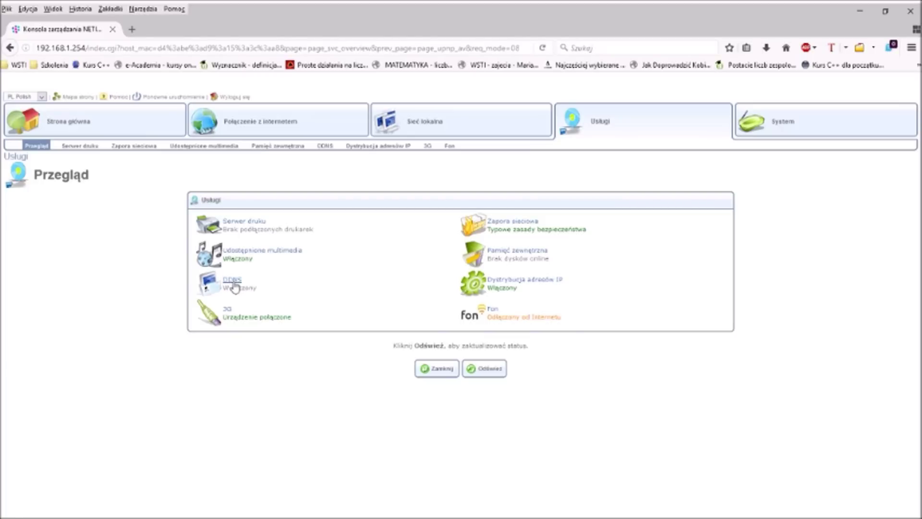
click(234, 284)
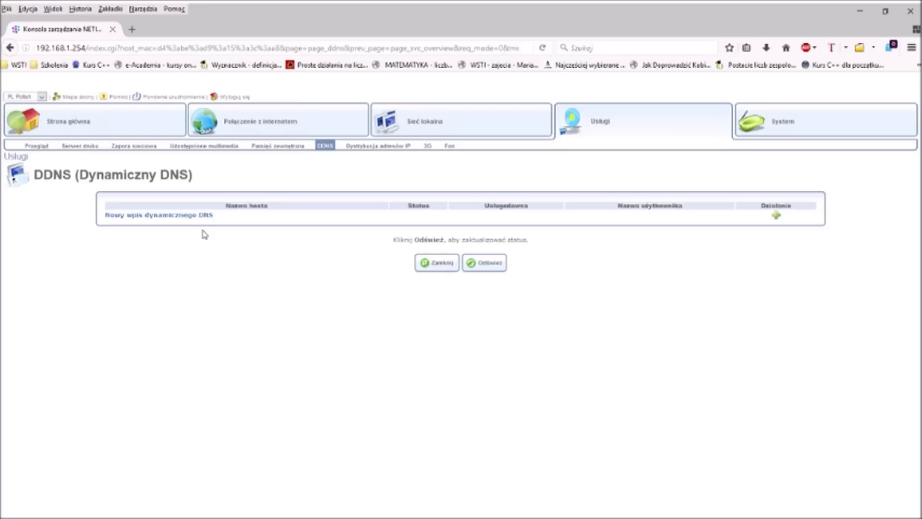
click(38, 147)
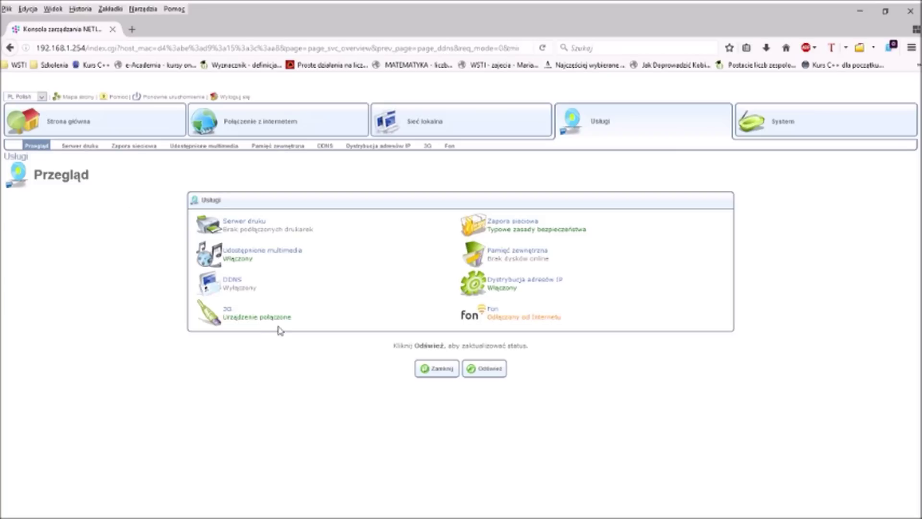
- Open the 3G service settings and connect the USB modem to the Internet
click(228, 313)
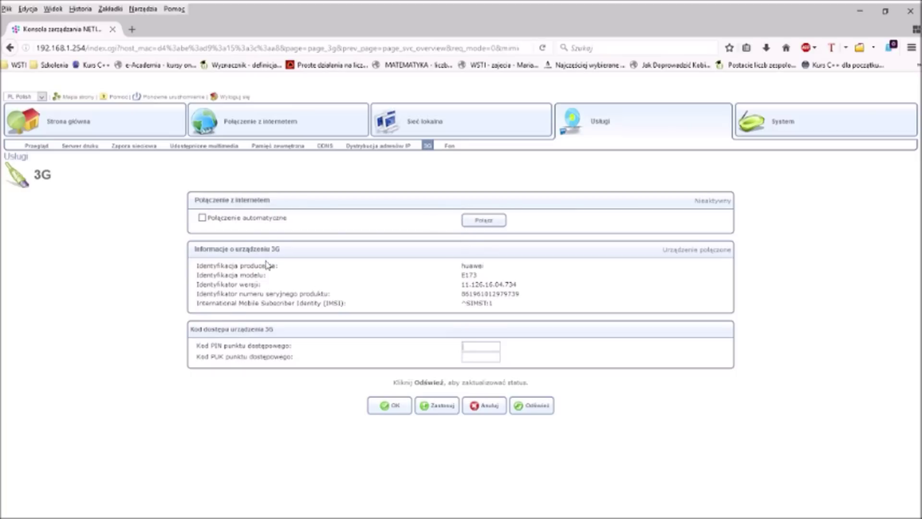
click(491, 224)
click(488, 225)
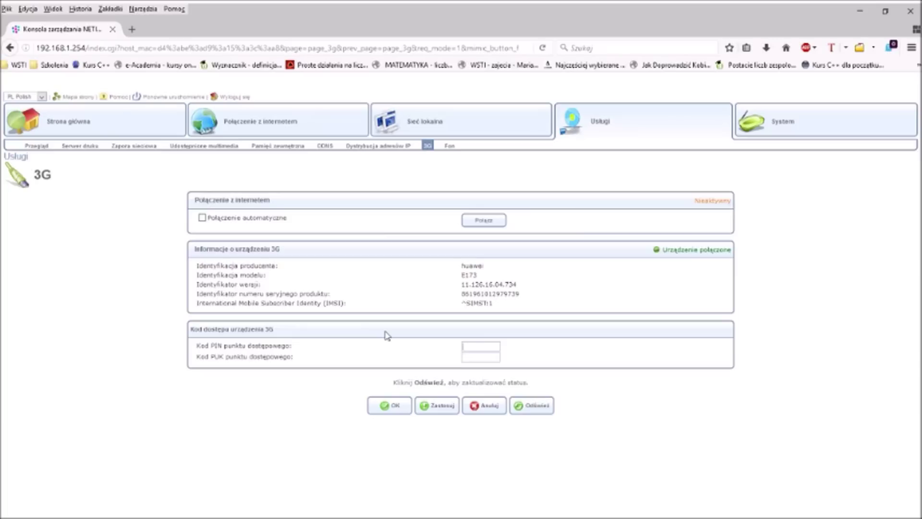
click(483, 221)
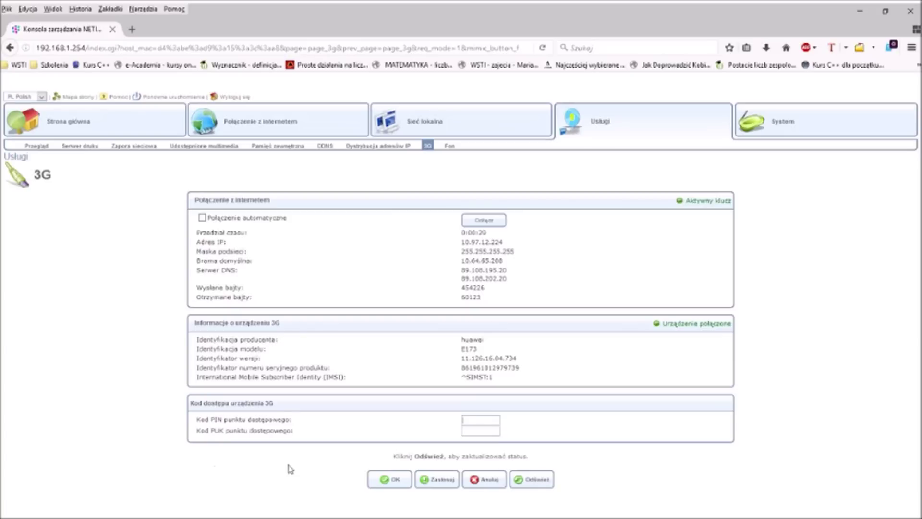
- Examine the 3G connection's IP address and data transfer details, and return to the services overview
double_click(472, 243)
click(499, 288)
click(37, 150)
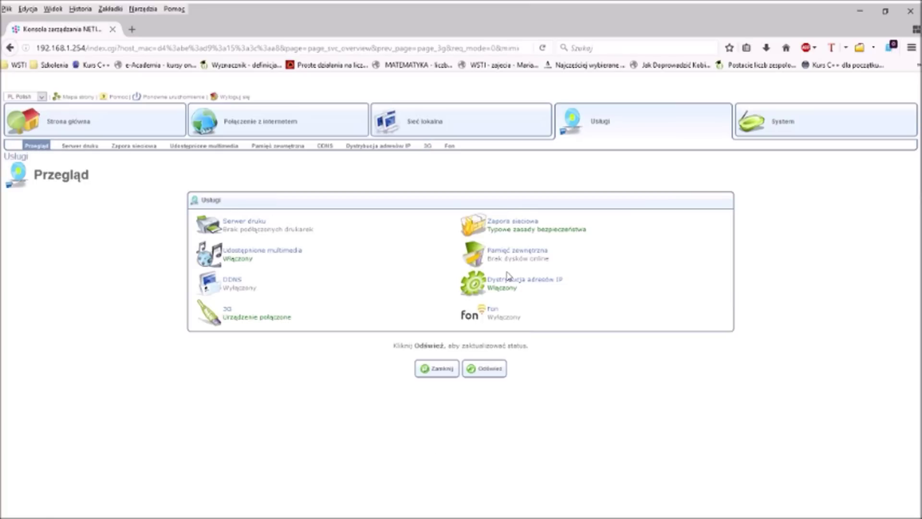
- Examine the firewall's general security levels, access control, port forwarding and DMZ host settings
click(506, 223)
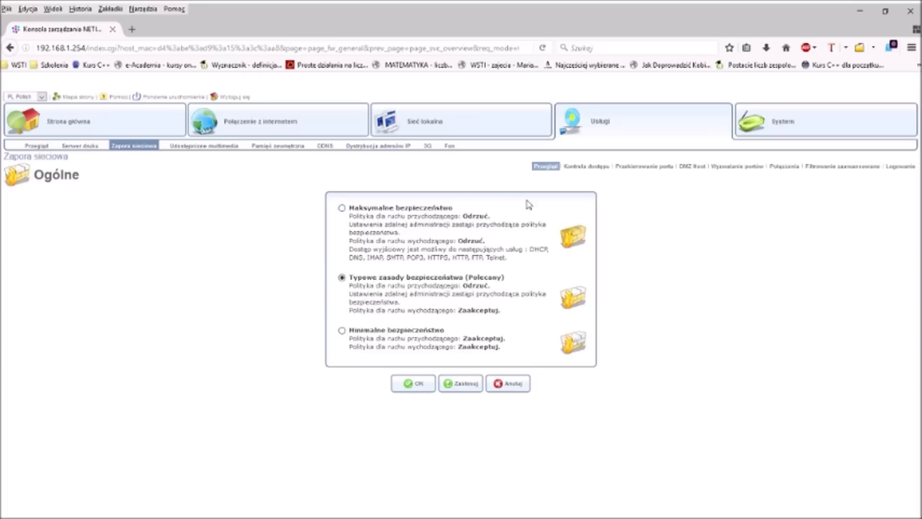
click(579, 168)
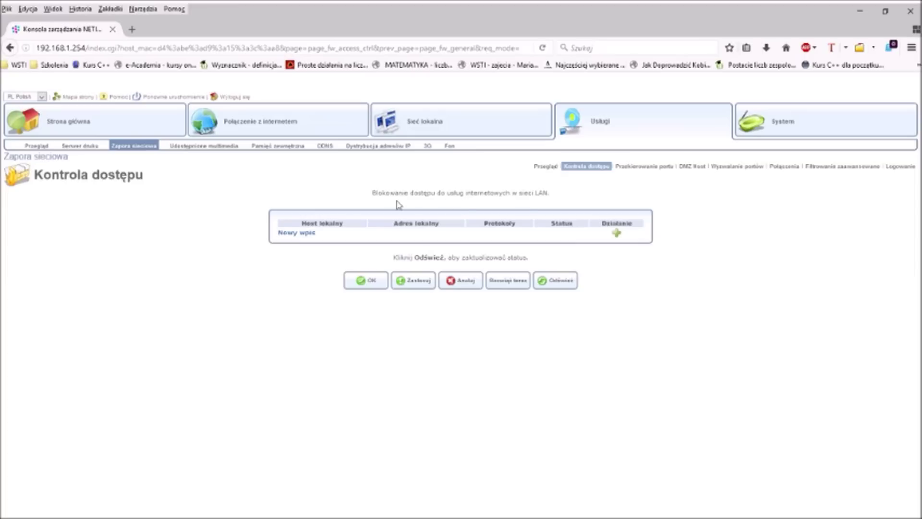
click(638, 168)
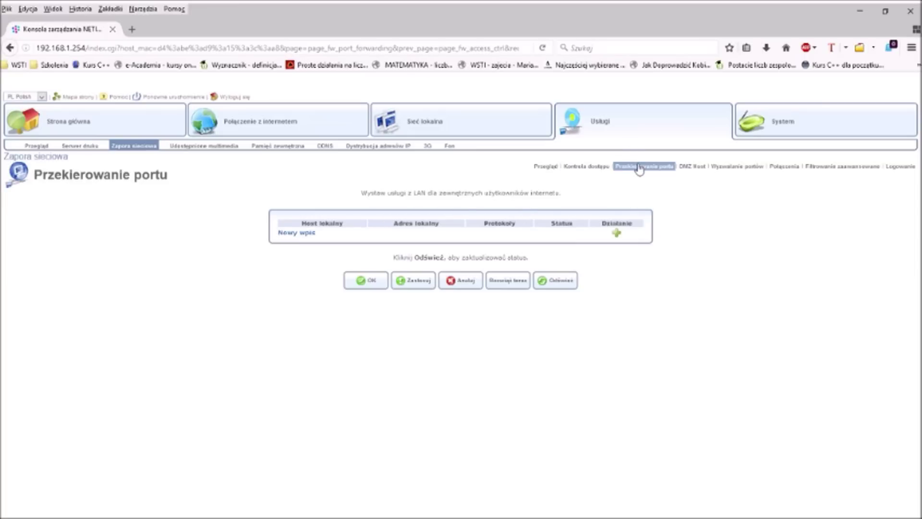
click(693, 167)
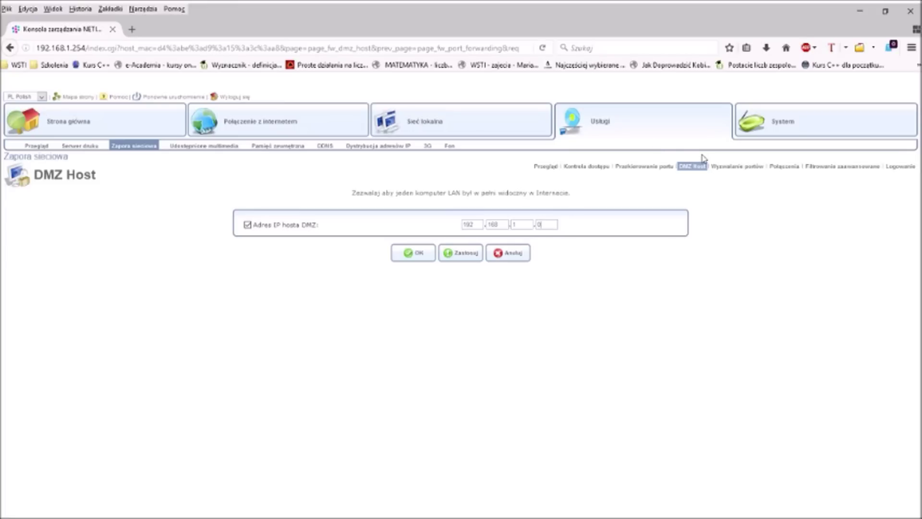
- Examine the firewall's port triggering, connection list, advanced filtering with its new-rule form, and security log
click(729, 168)
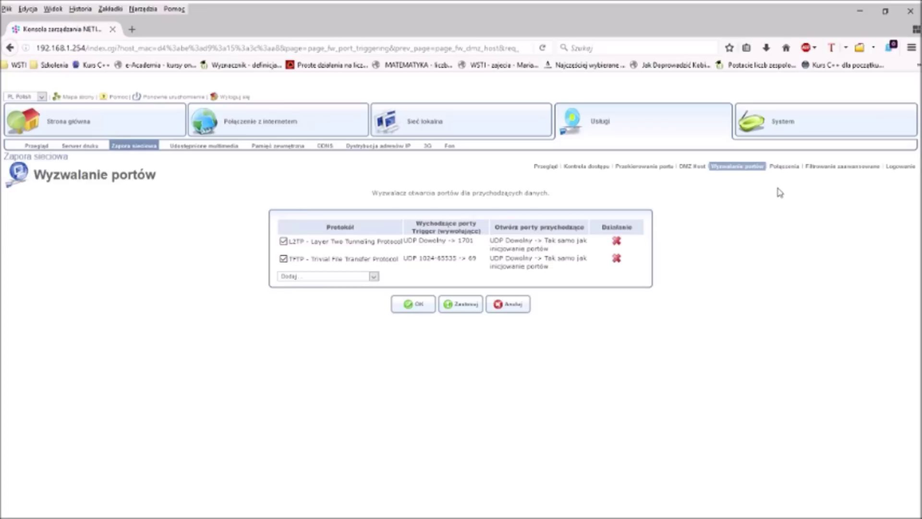
click(791, 168)
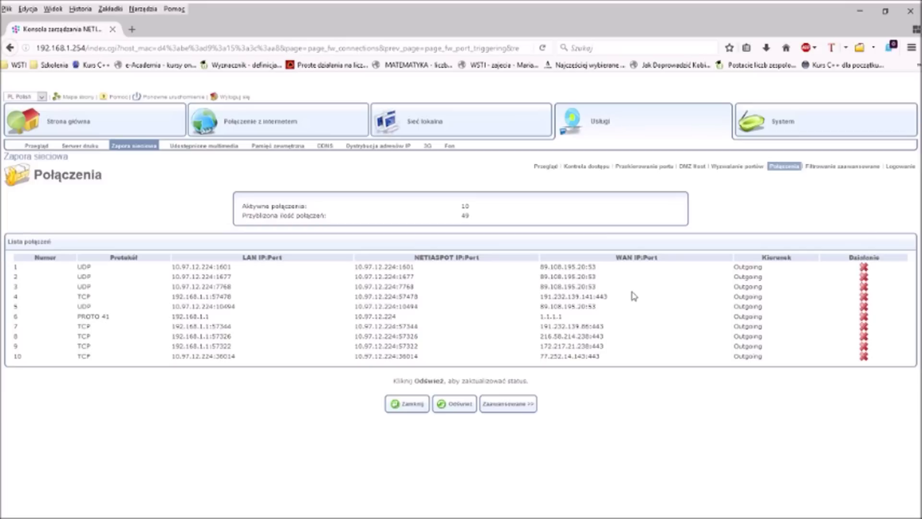
click(838, 167)
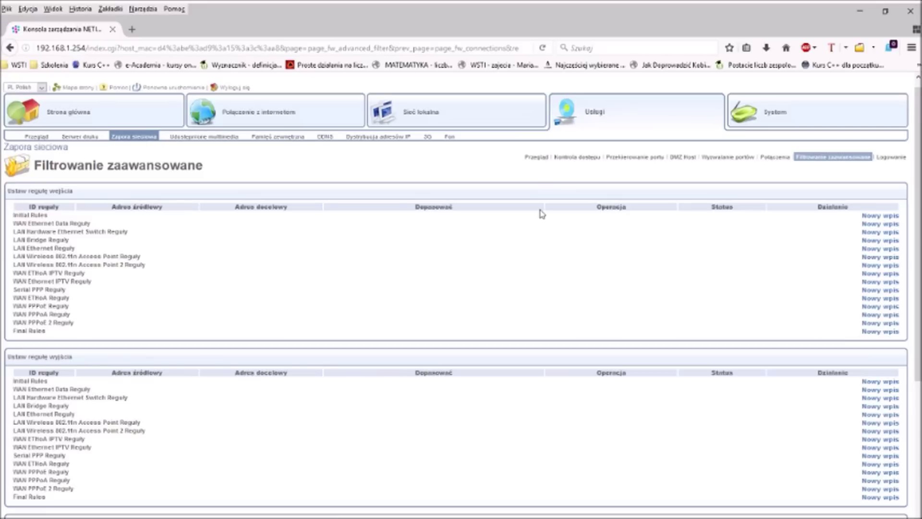
click(882, 241)
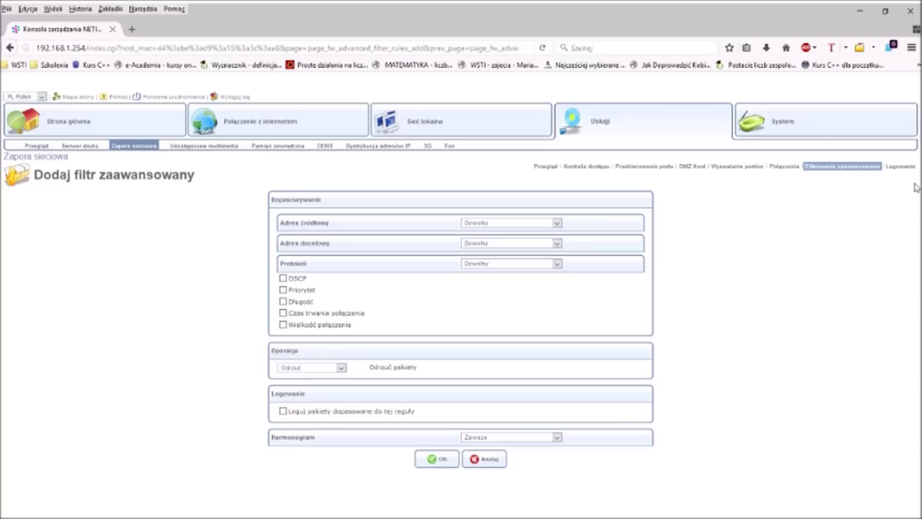
click(901, 166)
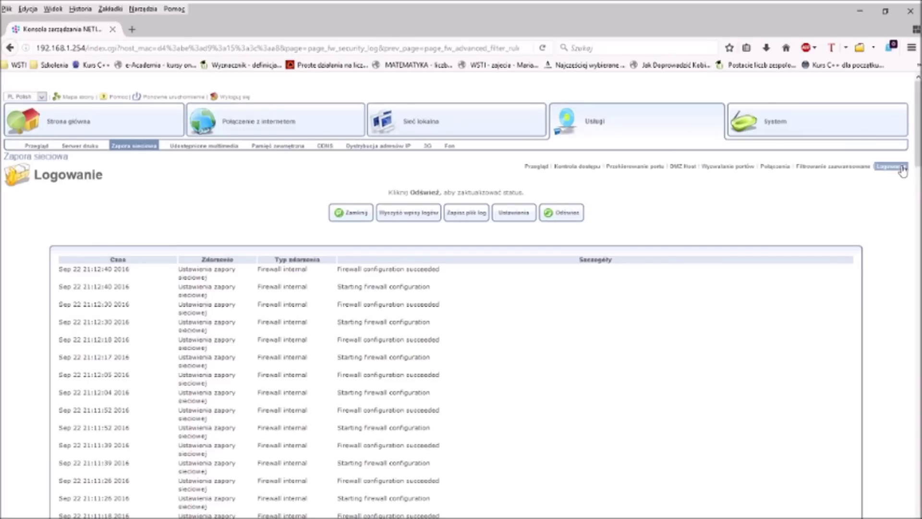
- Read through the firewall's security log entries and return to the services overview
scroll(903, 170, down, 10)
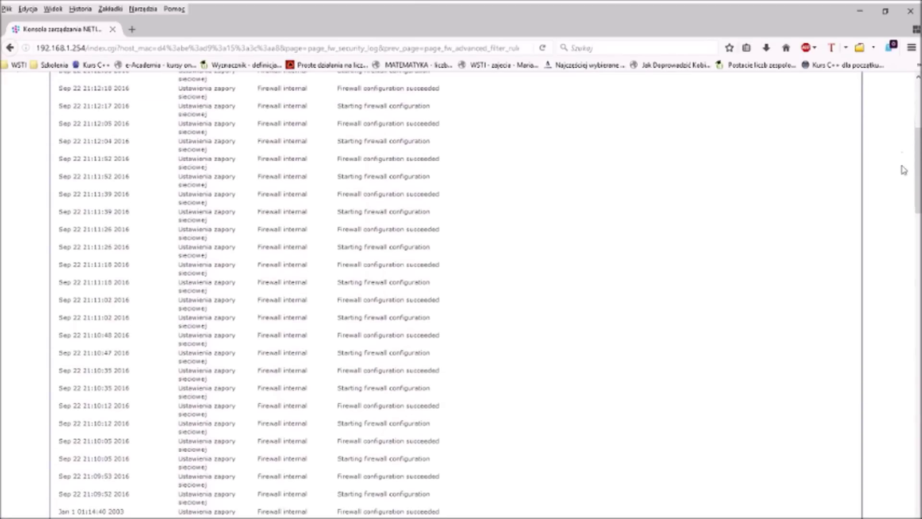
scroll(903, 171, down, 3)
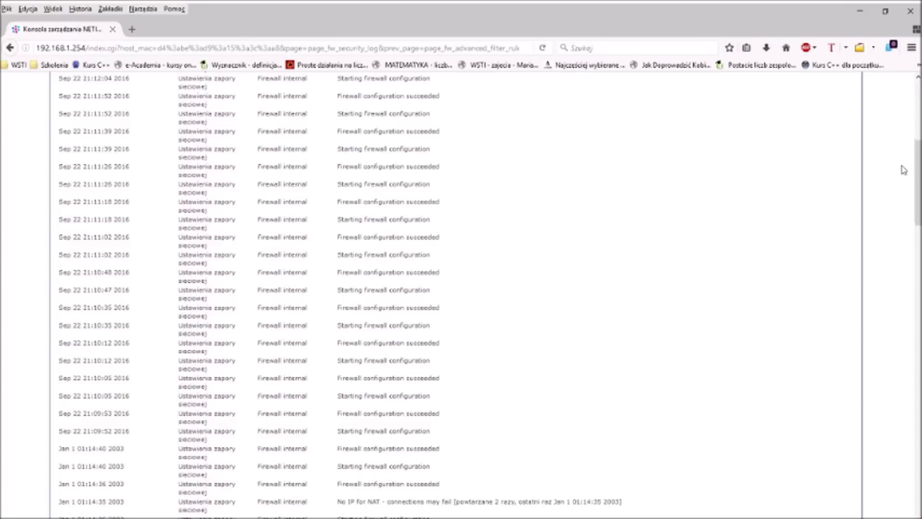
scroll(903, 171, up, 13)
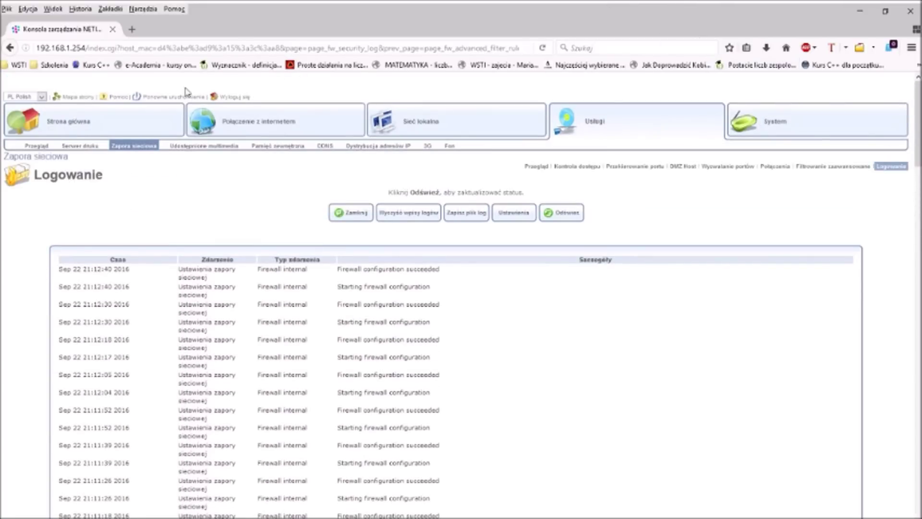
click(583, 128)
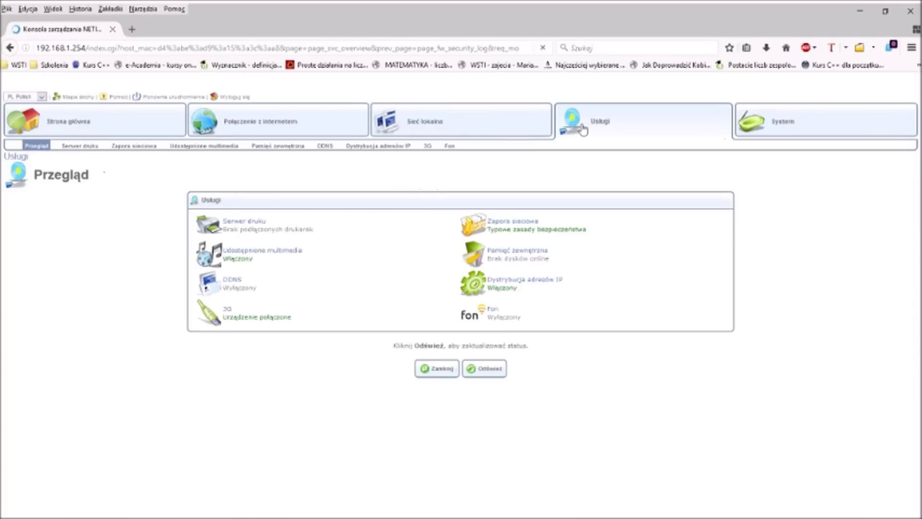
- Examine the external storage's file server and disk management settings, and return to the services overview
click(517, 249)
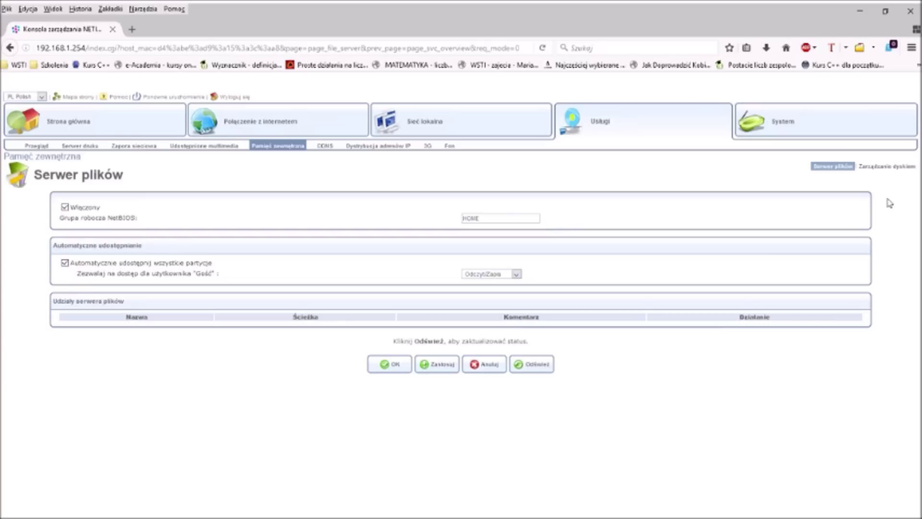
click(890, 175)
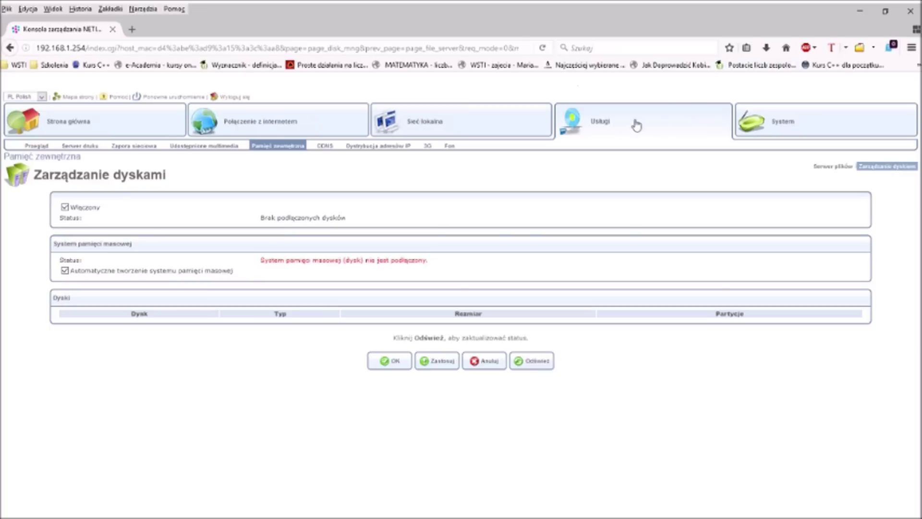
click(612, 123)
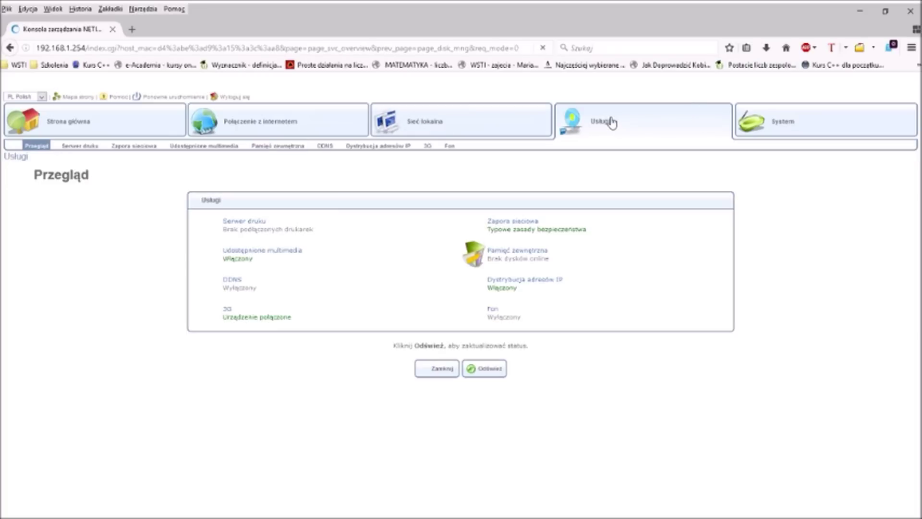
- Examine the IP address distribution table and the Fon service settings
click(540, 285)
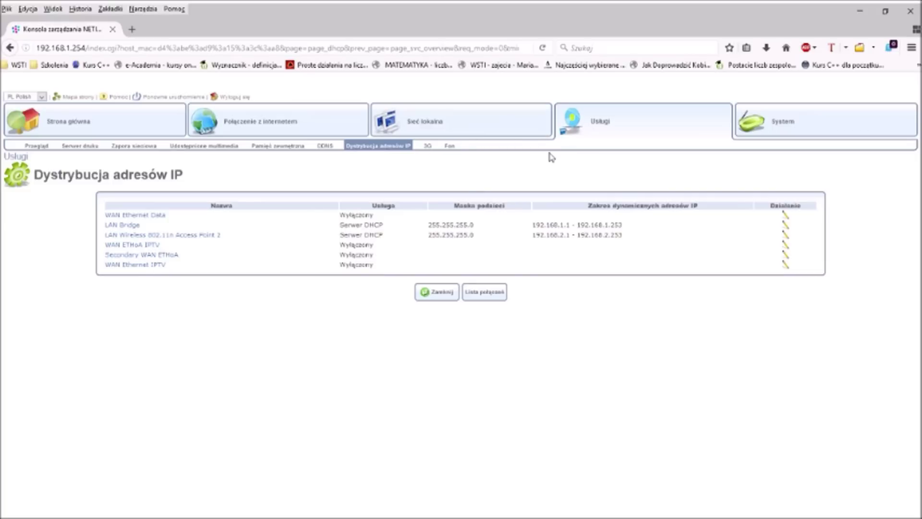
click(593, 132)
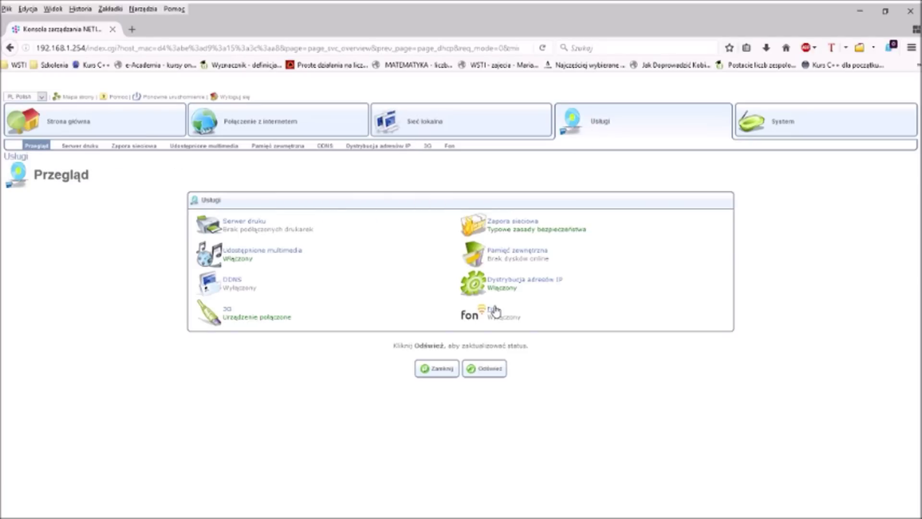
click(494, 312)
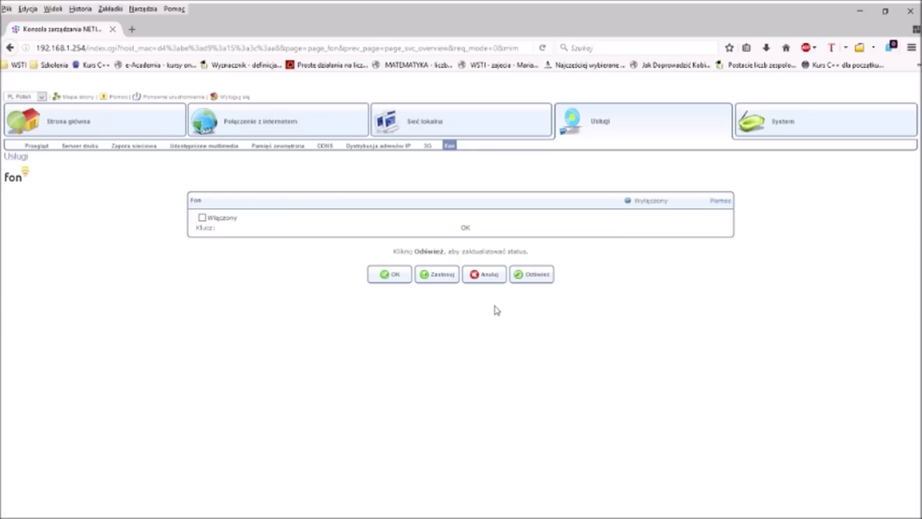
- Examine the router's system information, user accounts, and date and time settings
click(773, 124)
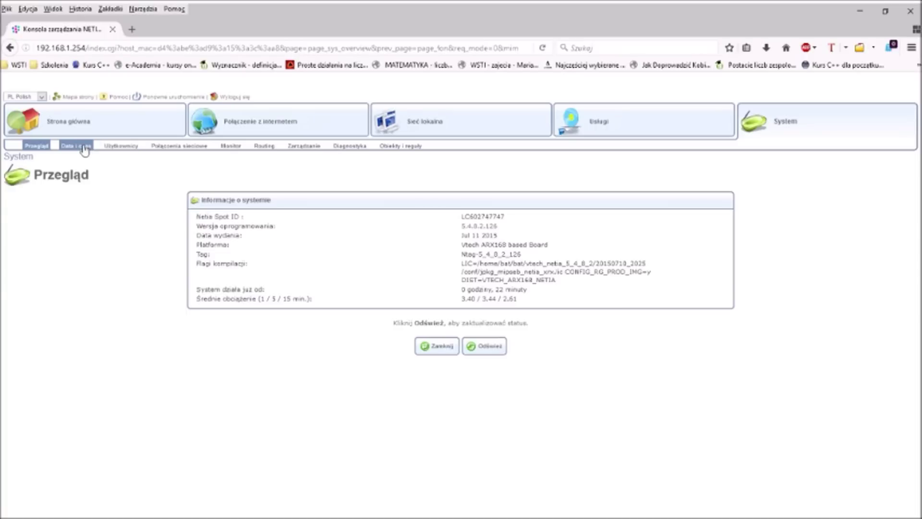
click(118, 150)
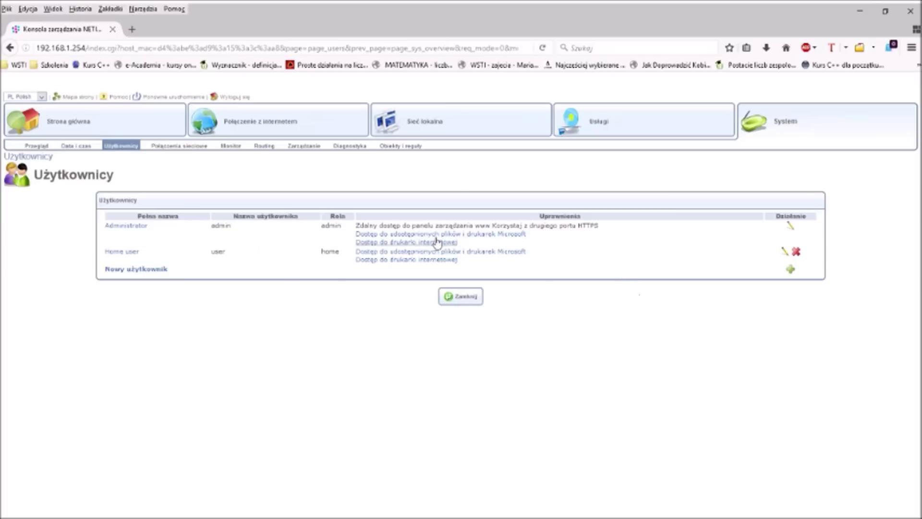
click(79, 146)
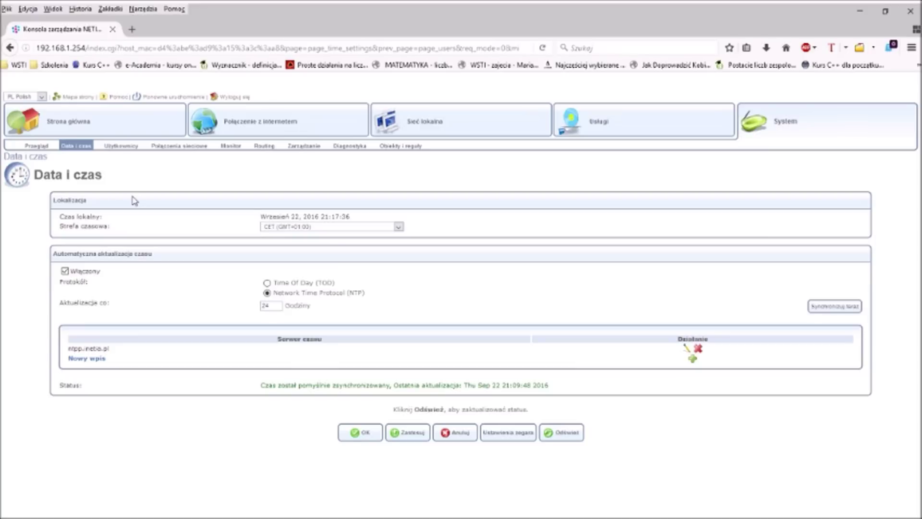
- Examine the monitor's network connection speeds, addresses and traffic statistics, and its CPU process list
click(229, 150)
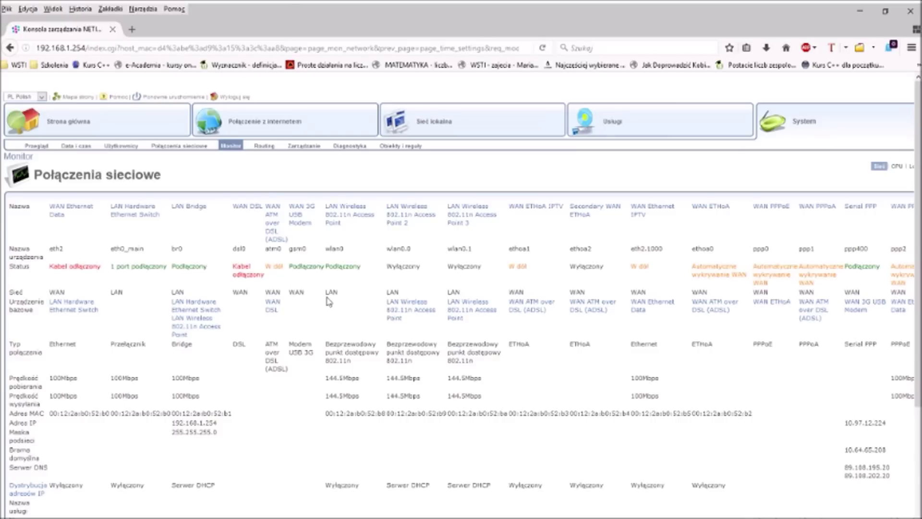
drag(325, 378, 423, 390)
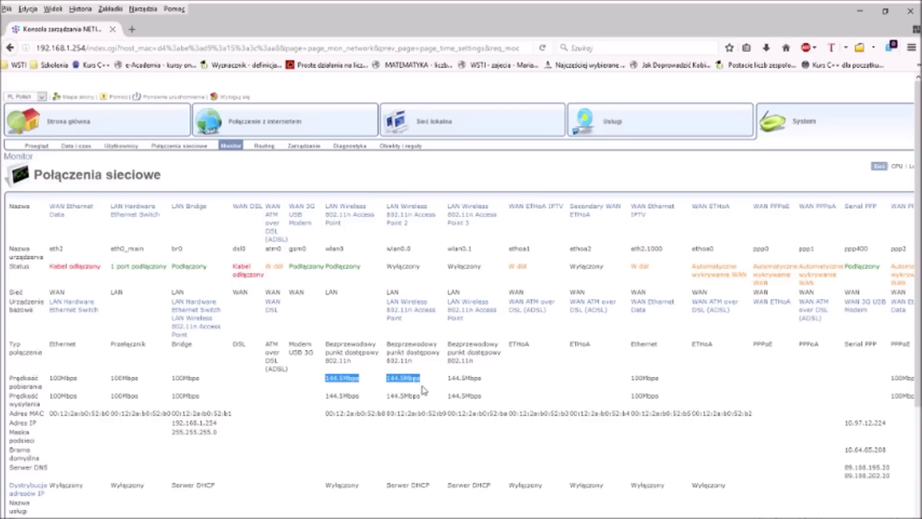
double_click(651, 379)
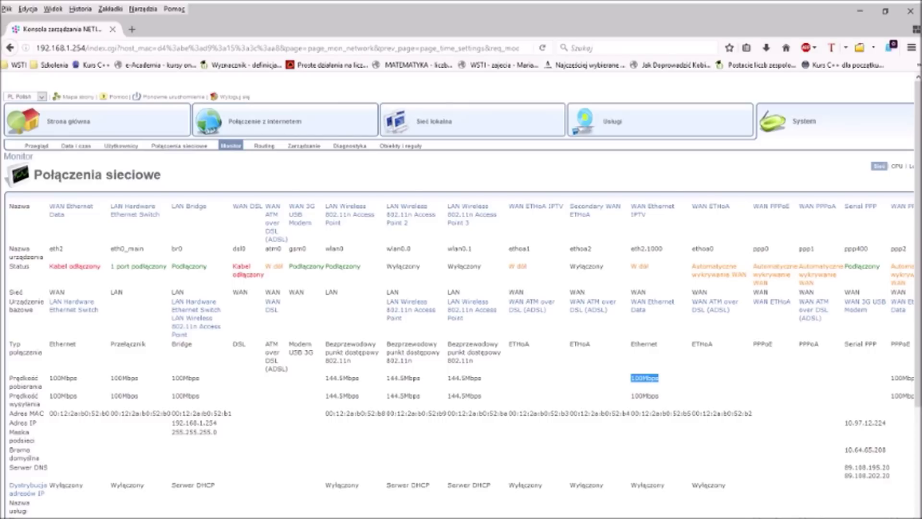
scroll(457, 304, right, 2)
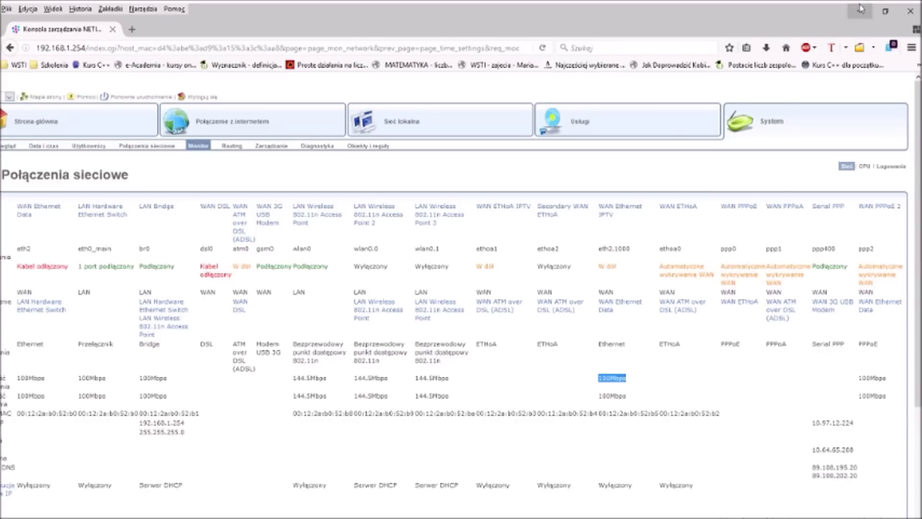
scroll(917, 173, down, 5)
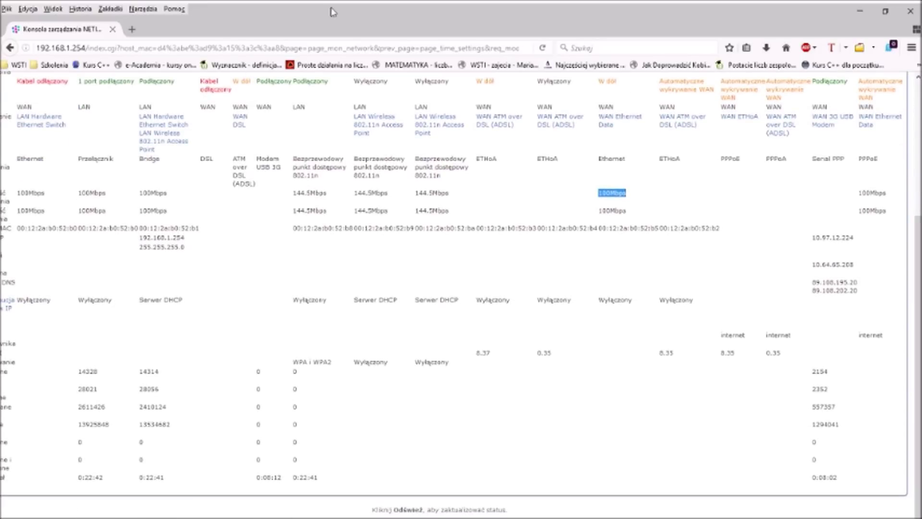
drag(916, 238, 913, 126)
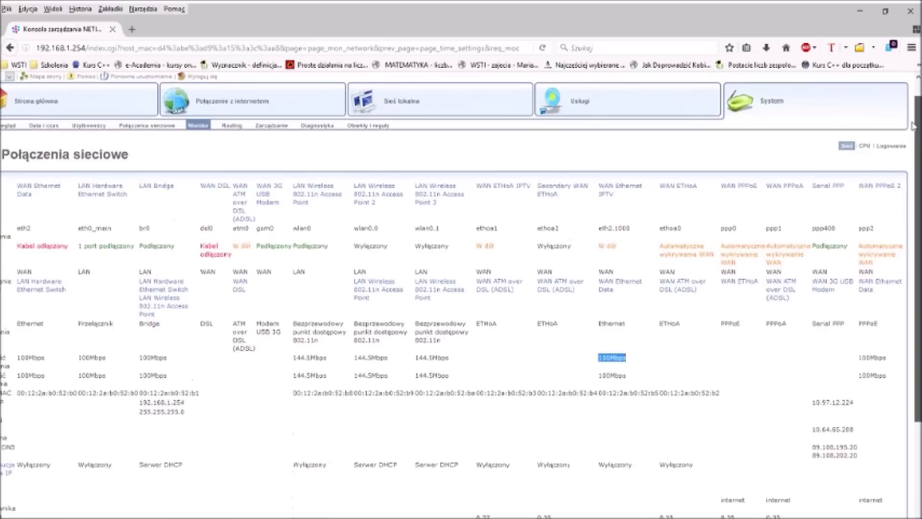
click(865, 146)
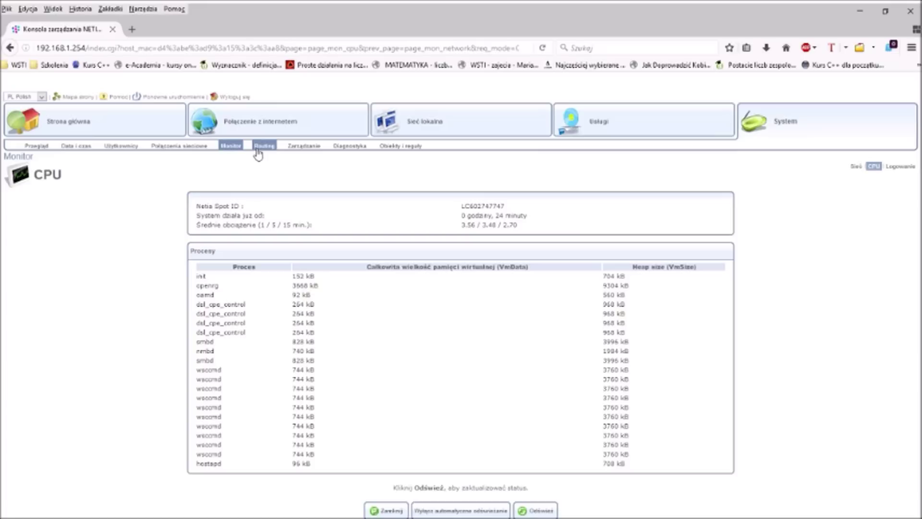
- Examine the system's network connections list and the routing settings, including the advanced routing options
click(187, 152)
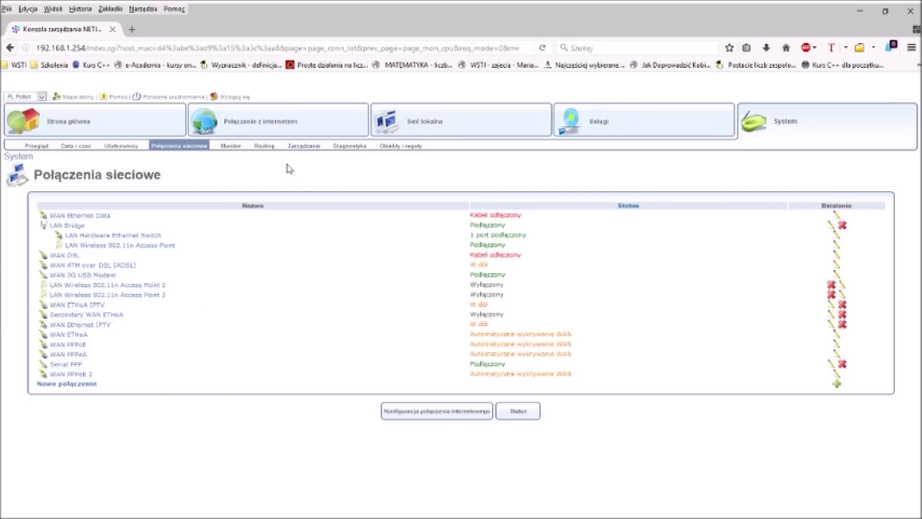
click(257, 148)
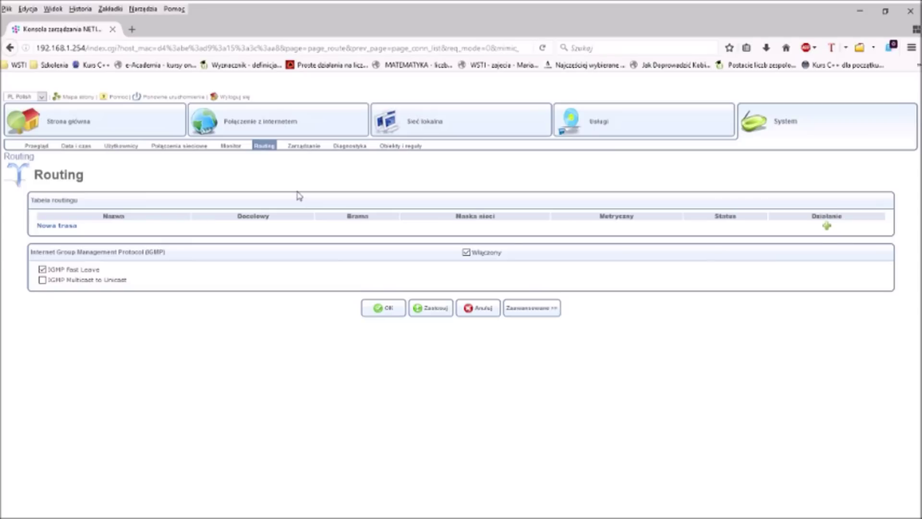
click(533, 310)
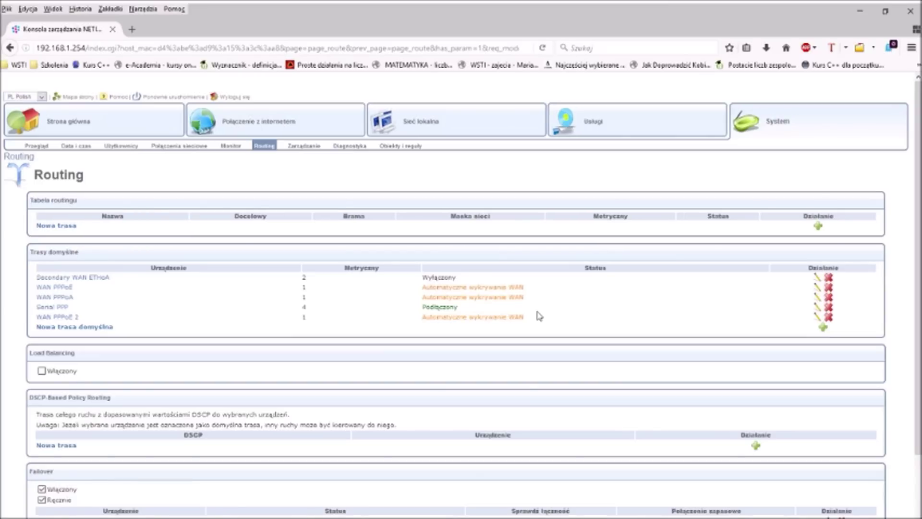
- Examine the UPnP management settings, the restart page under diagnostics, and the objects and rules section
click(302, 148)
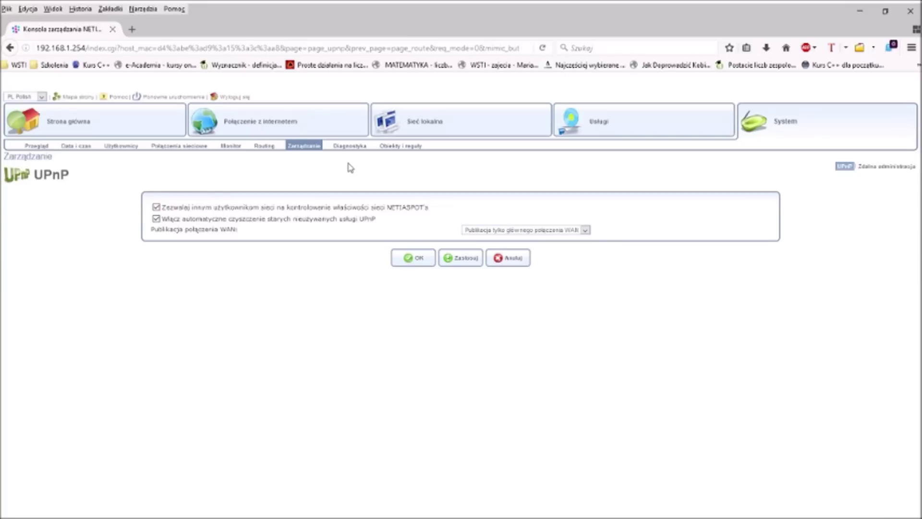
click(338, 147)
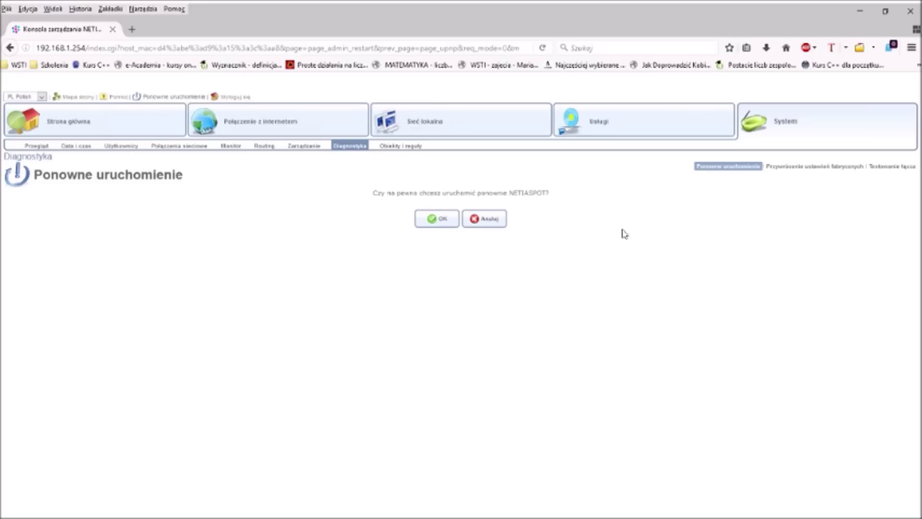
click(403, 150)
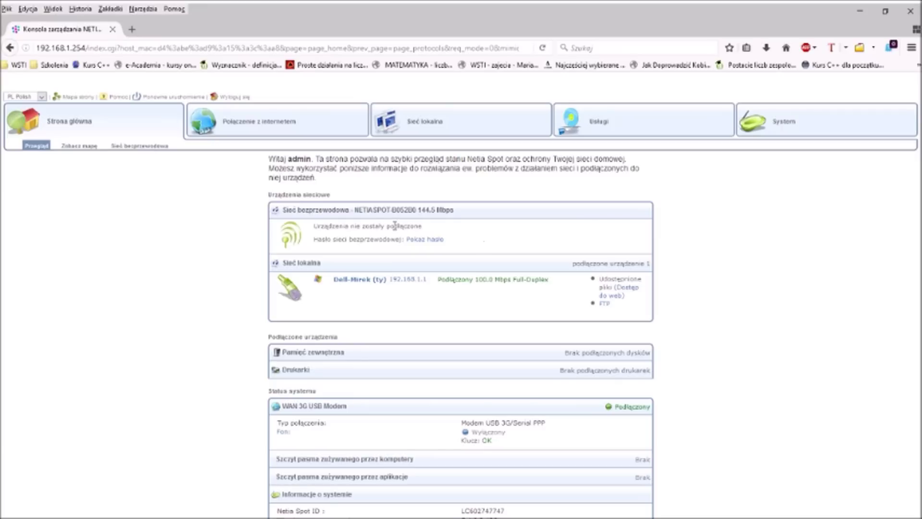
- Reveal the wireless network password on the home page overview
click(417, 240)
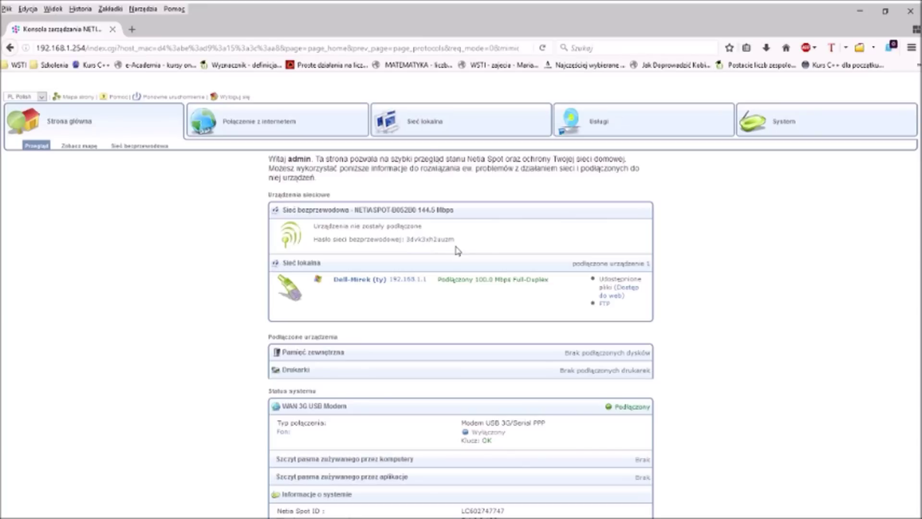